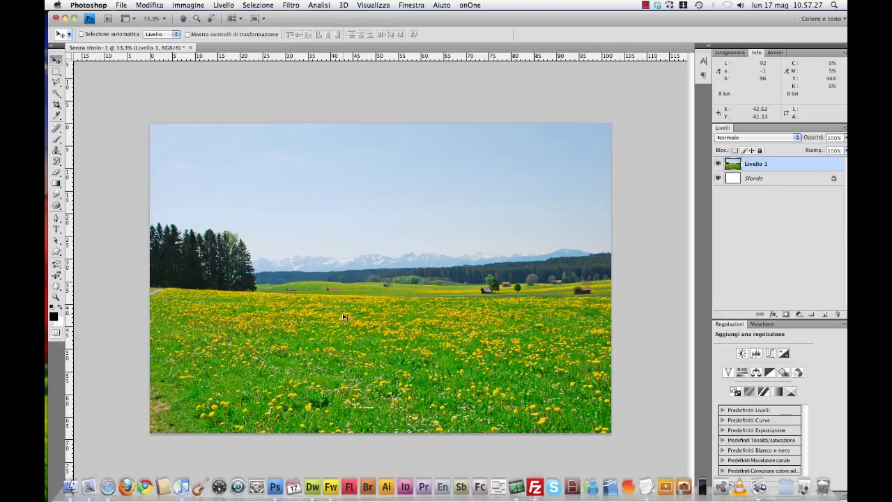
- Add a new empty layer, Livello 2, above the meadow photo layer
click(824, 315)
- Draw a rectangular selection over the sky, spanning the full image width down to the horizon
click(57, 71)
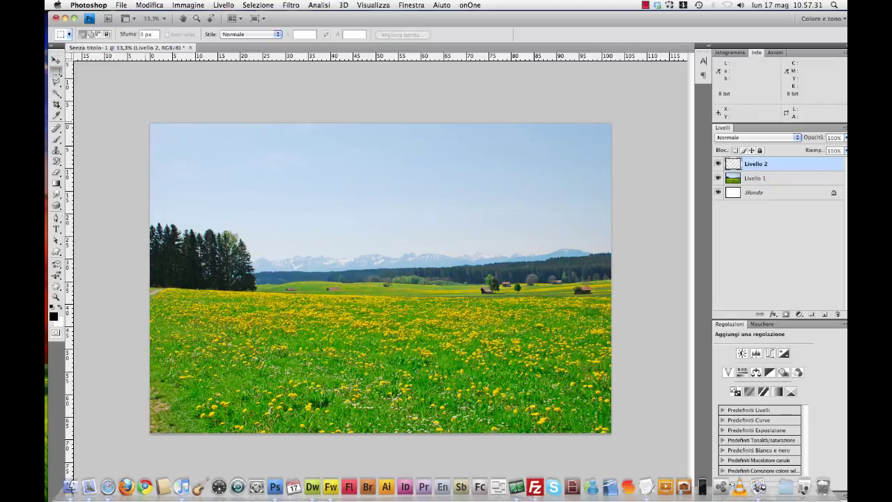
drag(150, 124, 359, 281)
drag(546, 281, 616, 282)
click(55, 61)
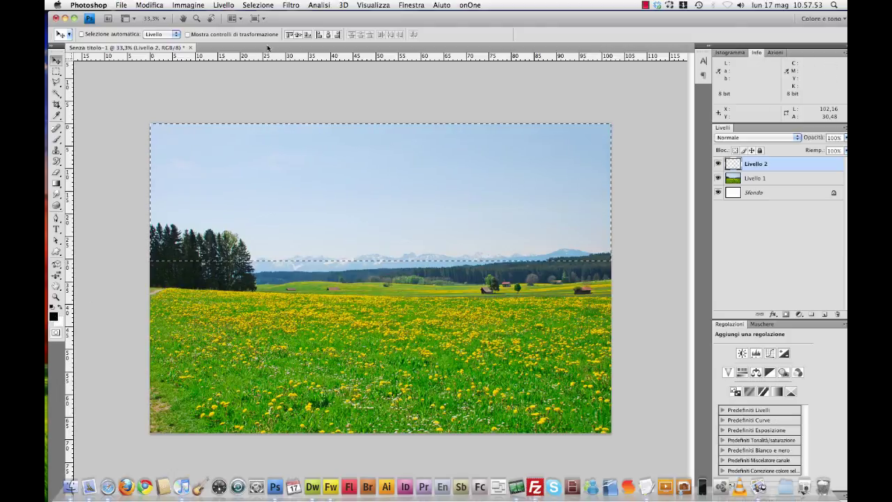
- Render Clouds into the sky selection, reapply it twice for a new pattern, then deselect
click(290, 5)
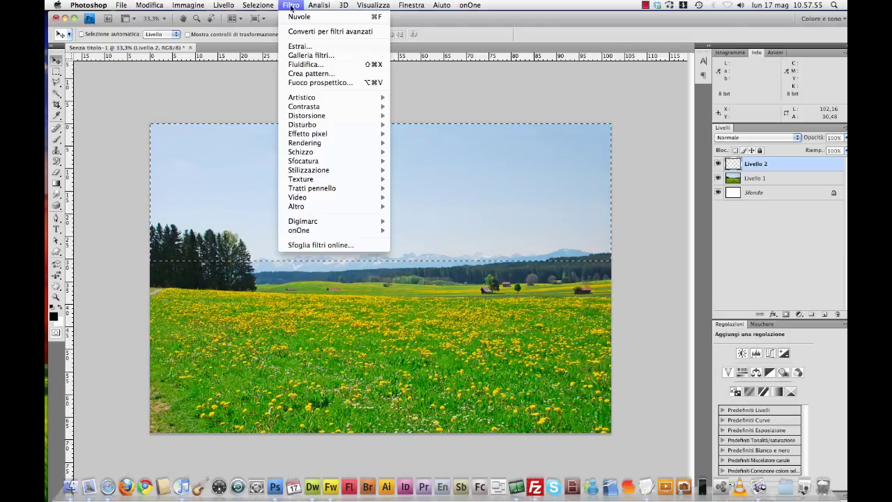
mouse_move(305, 143)
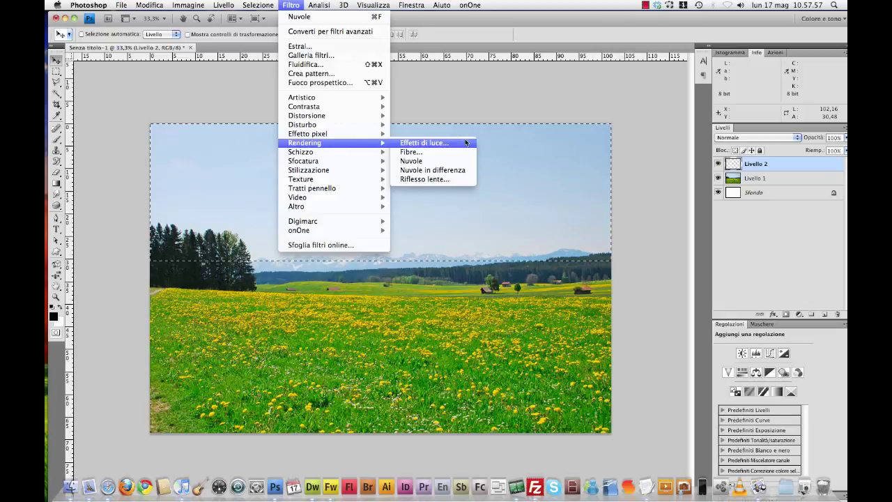
click(448, 160)
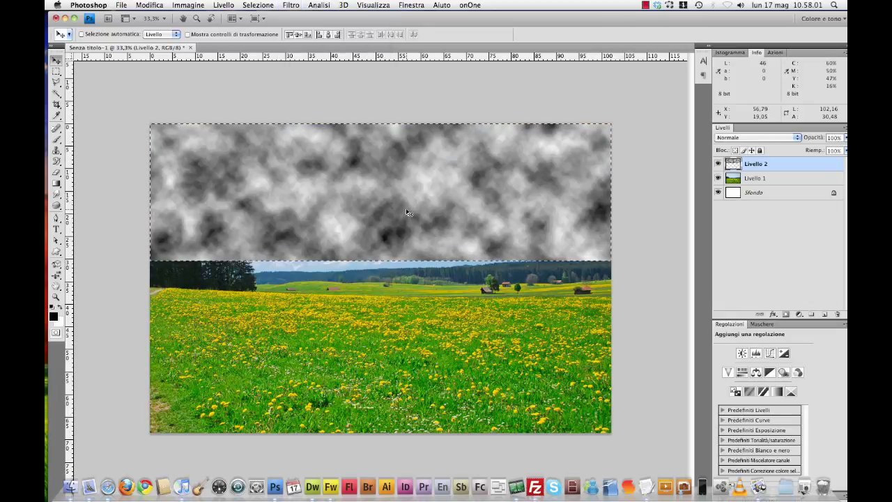
key(ctrl+f)
key(ctrl+f)
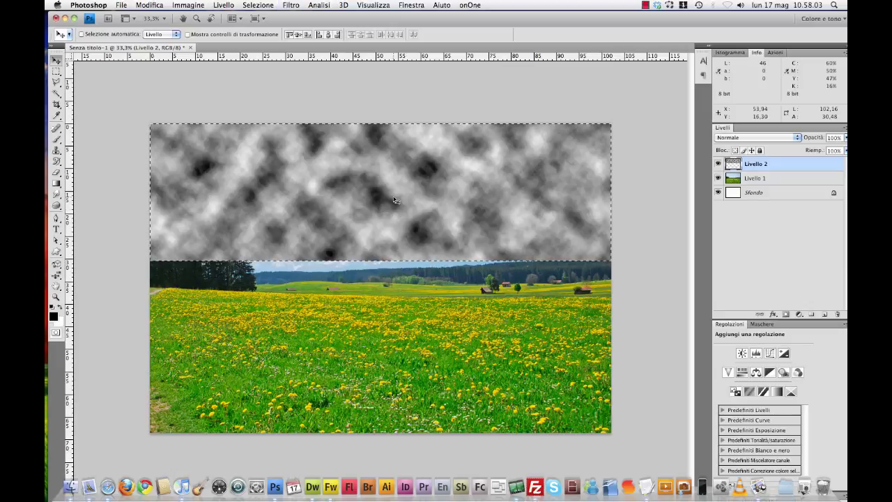
key(ctrl+f)
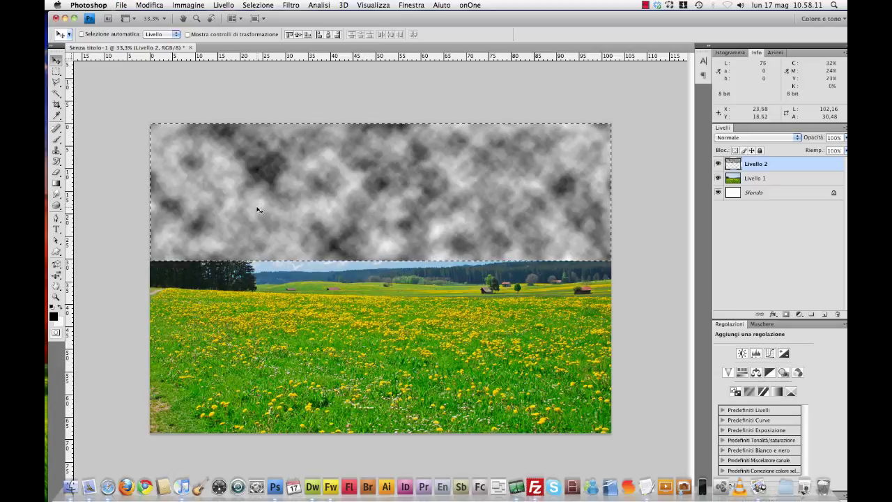
key(ctrl+d)
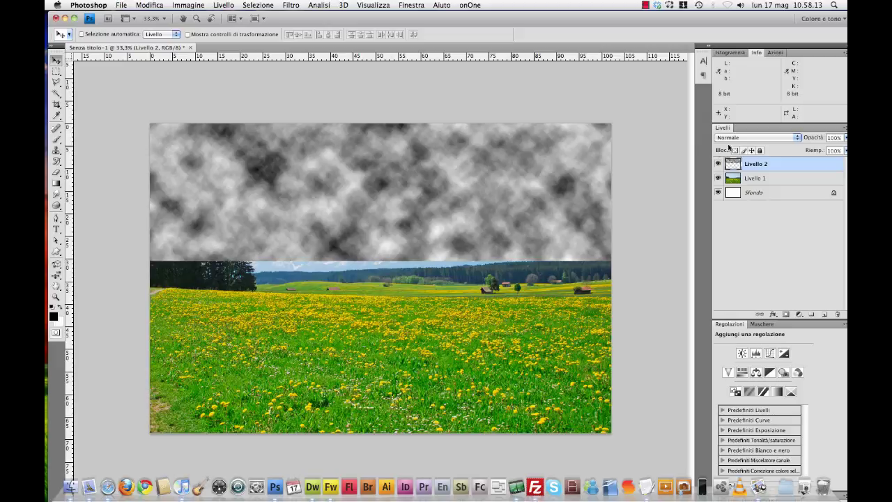
- Try Luce soffusa, Luce intensa and Luce vivida blend modes on the cloud layer
click(765, 141)
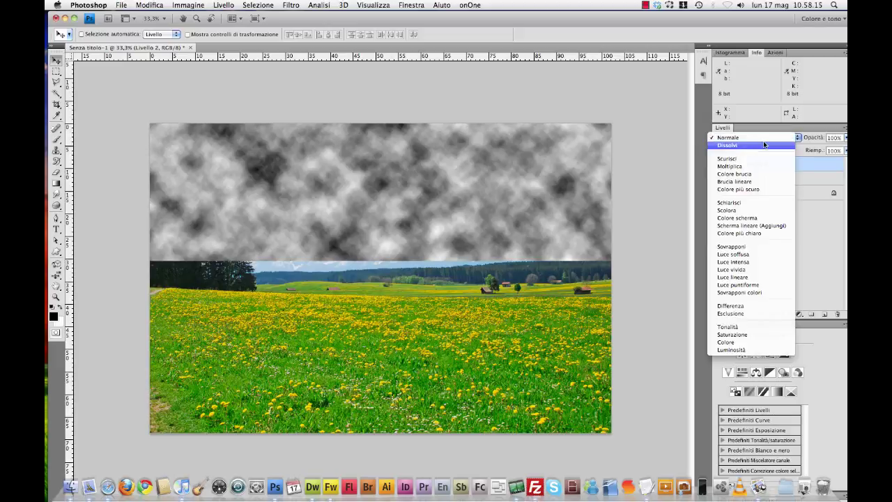
click(764, 259)
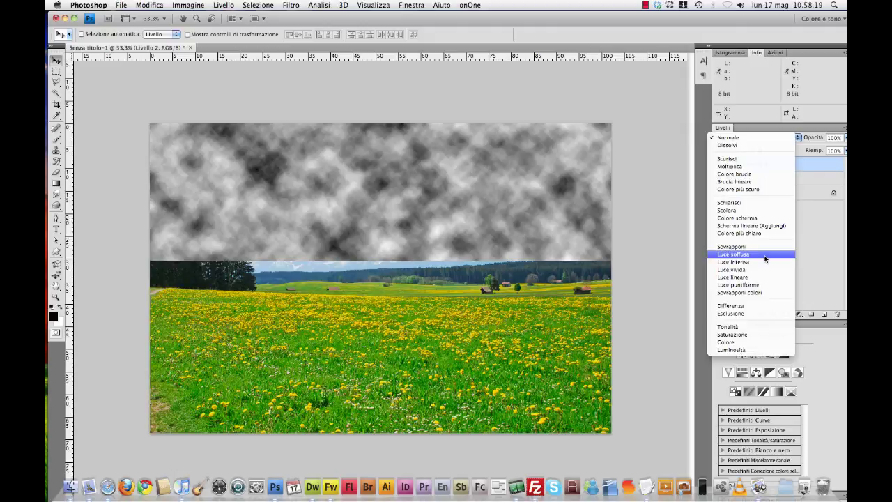
click(765, 255)
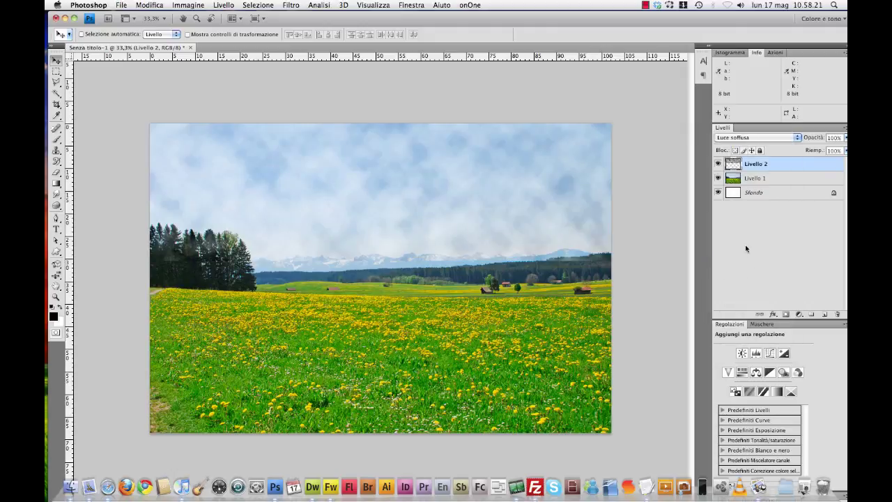
click(764, 138)
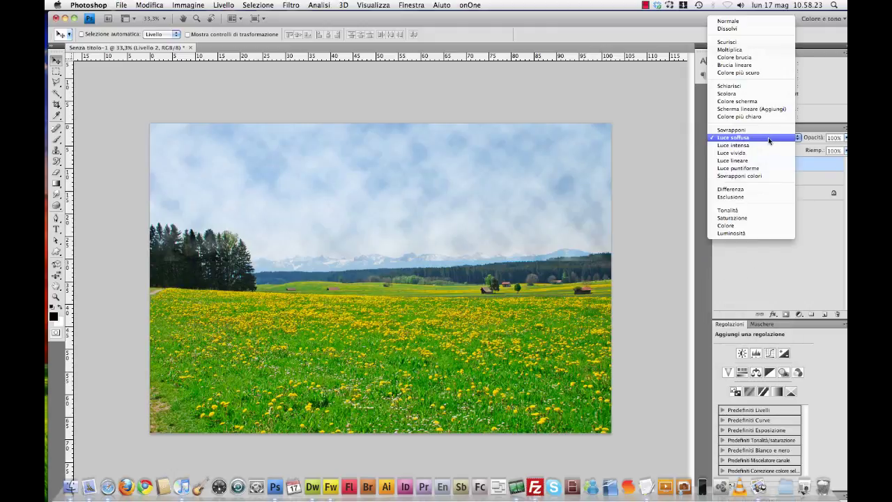
click(770, 147)
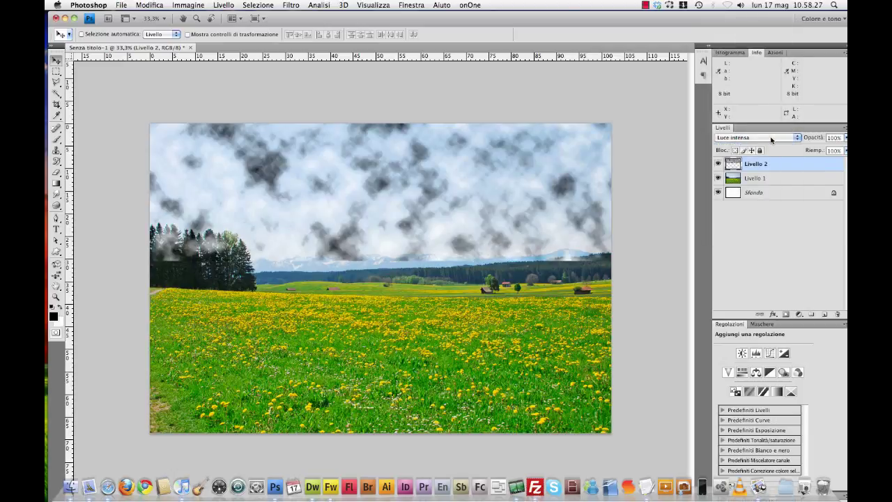
click(772, 140)
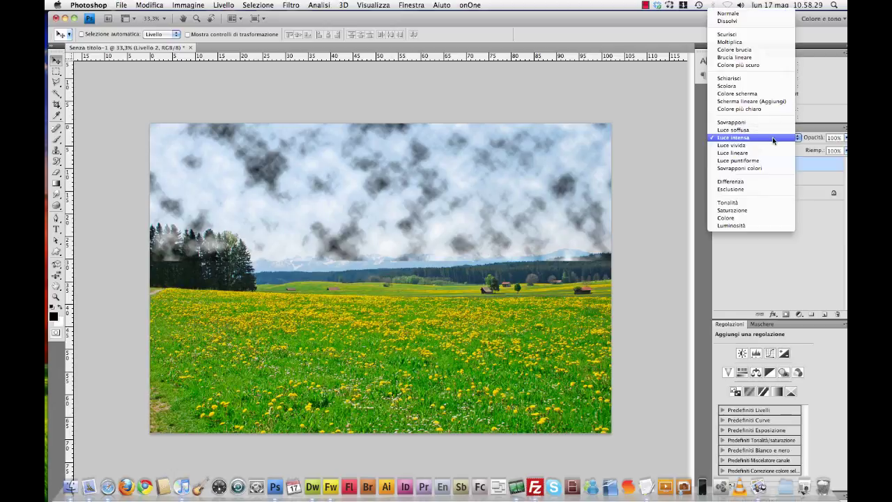
click(772, 147)
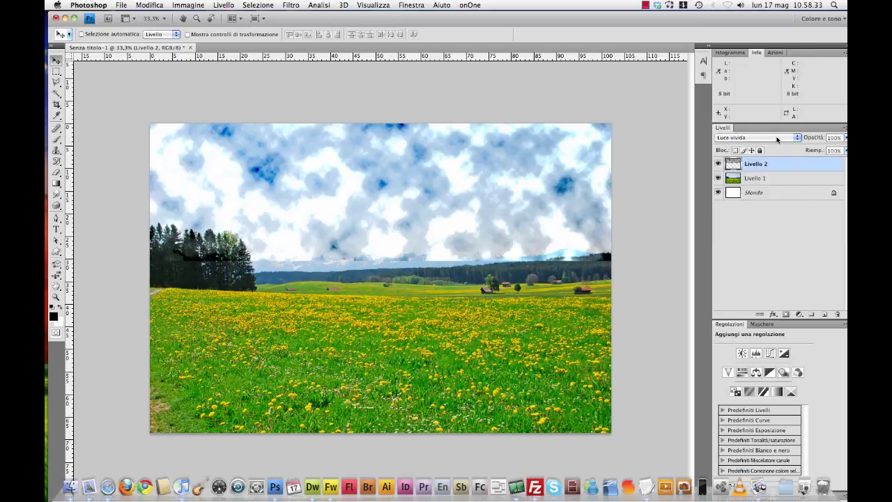
- Compare Differenza and Luminosità, then settle the cloud layer on Luce soffusa
click(778, 139)
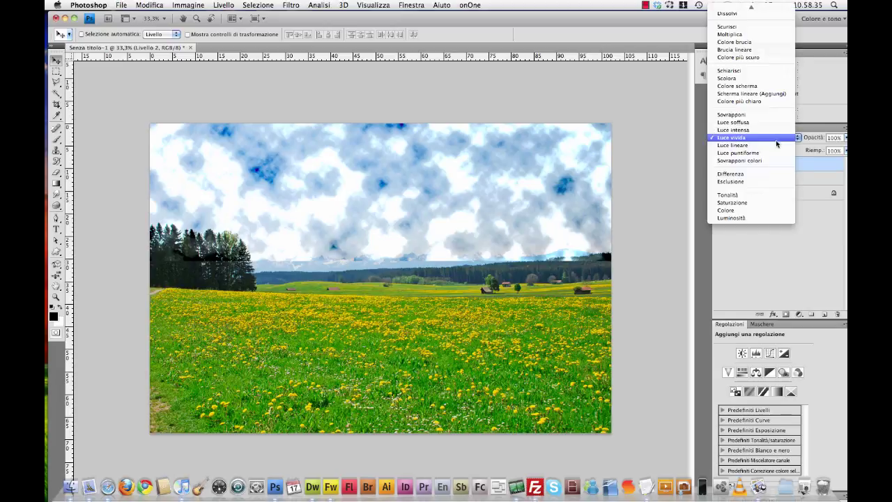
click(763, 174)
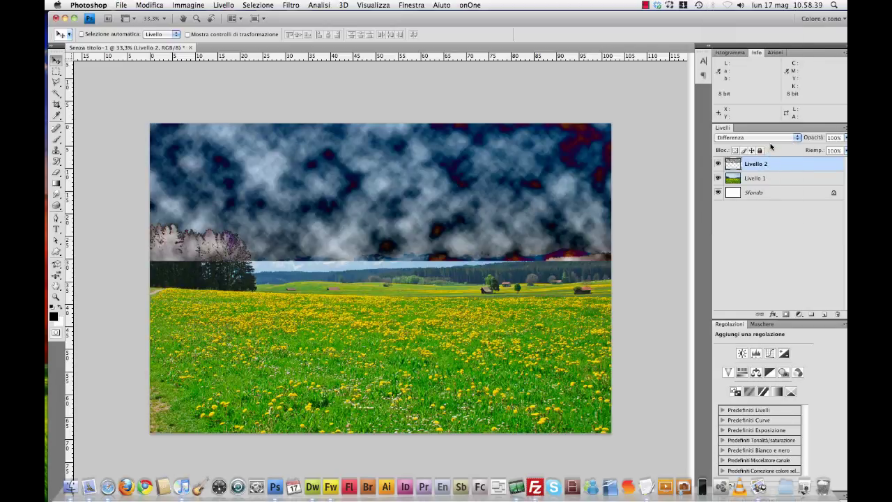
click(775, 138)
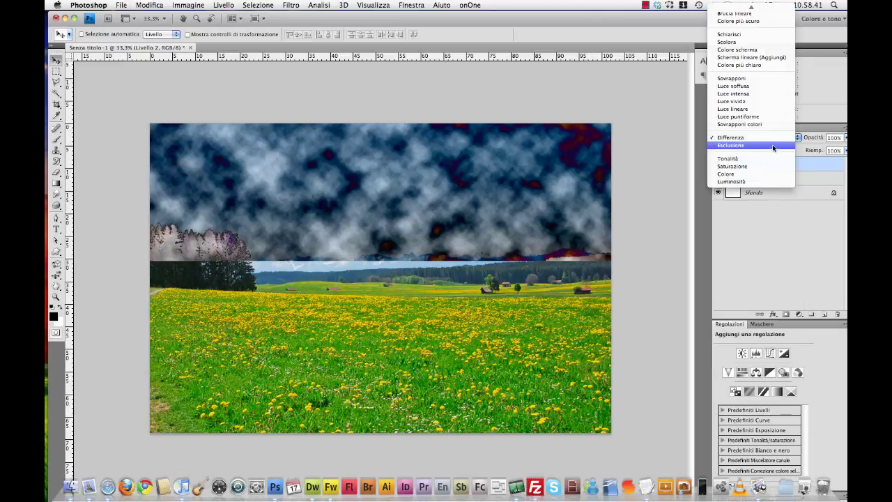
click(758, 182)
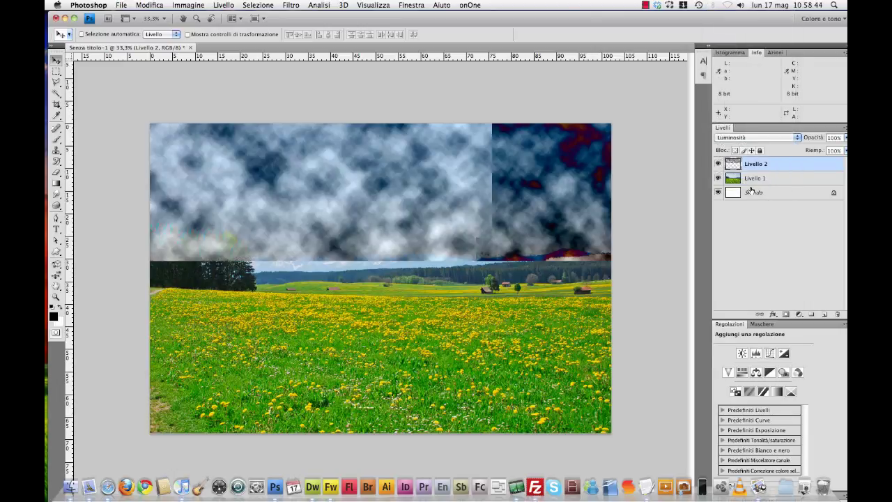
click(775, 139)
click(759, 50)
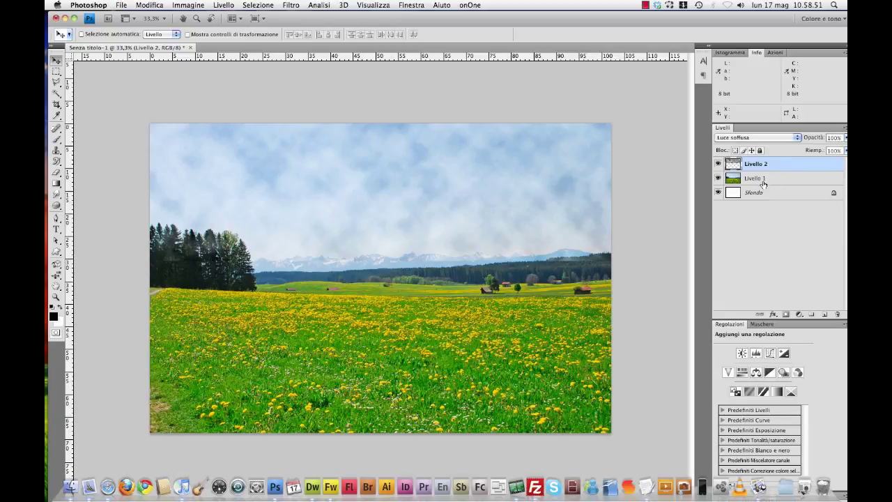
- Add a layer mask to Livello 2 and paint black along the treeline to fade the clouds
click(786, 315)
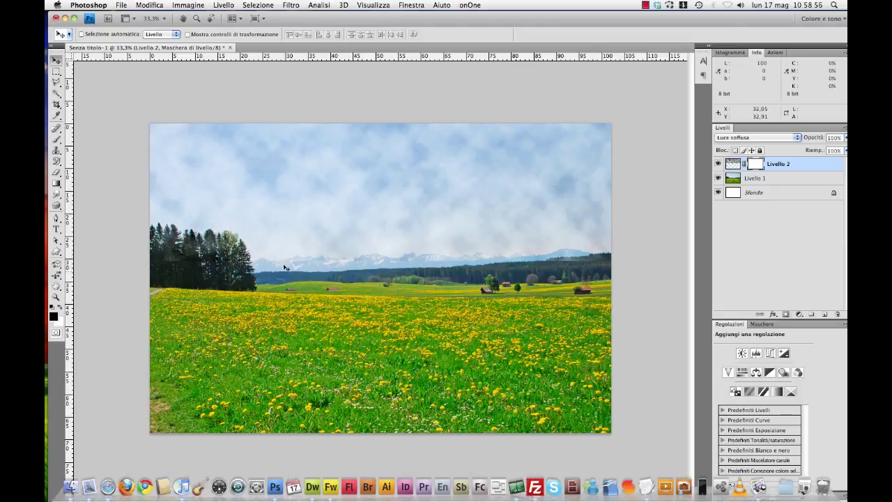
click(57, 140)
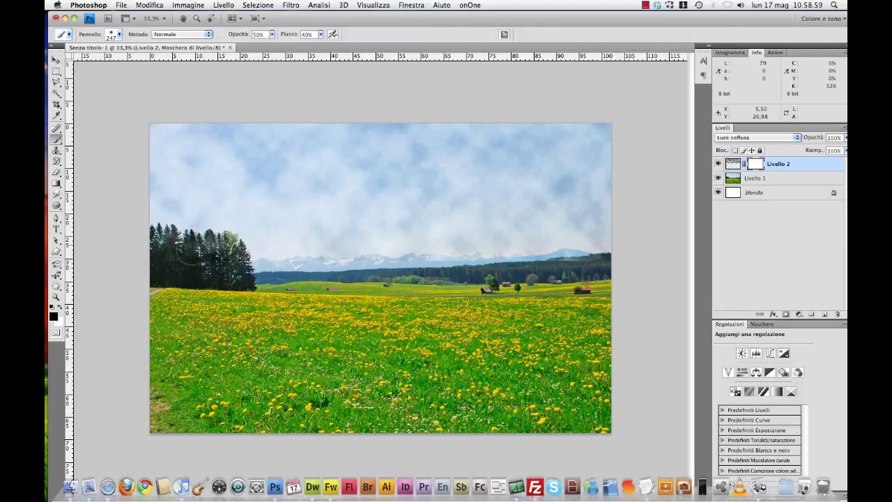
drag(183, 256, 230, 276)
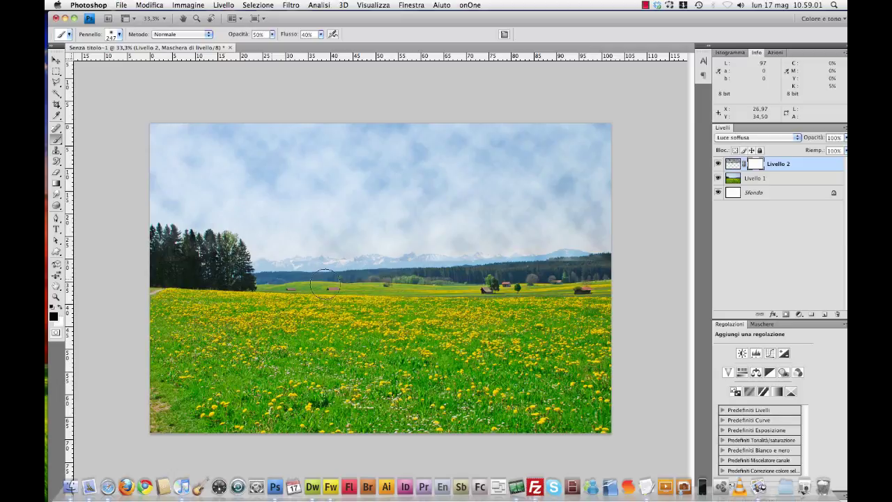
mouse_move(325, 285)
mouse_down()
mouse_move(519, 269)
mouse_move(568, 286)
mouse_move(340, 267)
mouse_move(216, 273)
mouse_move(192, 257)
mouse_move(241, 279)
mouse_up()
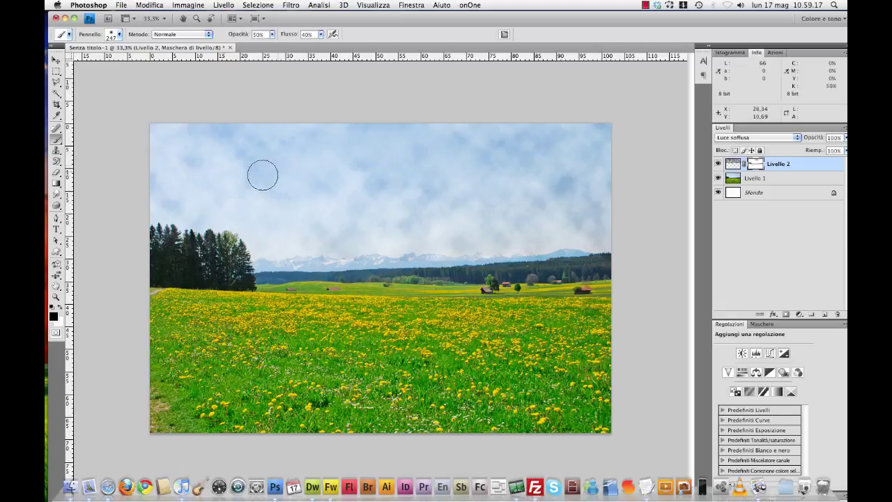
right_click(299, 159)
key(Escape)
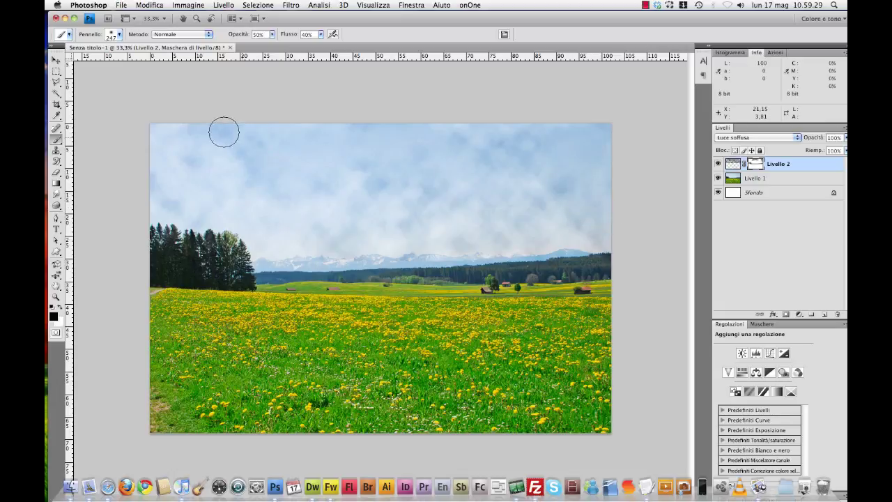
click(56, 61)
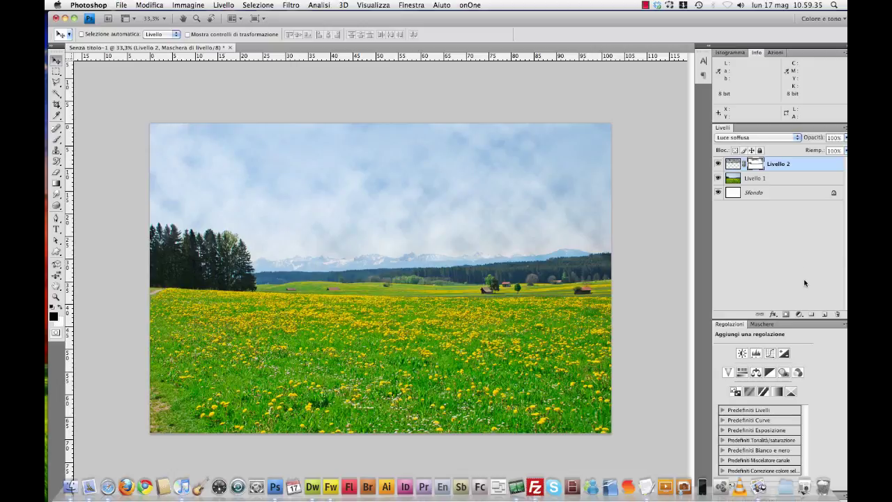
- Add a Vividezza adjustment layer with Vividezza -74 and Saturazione -29
click(799, 316)
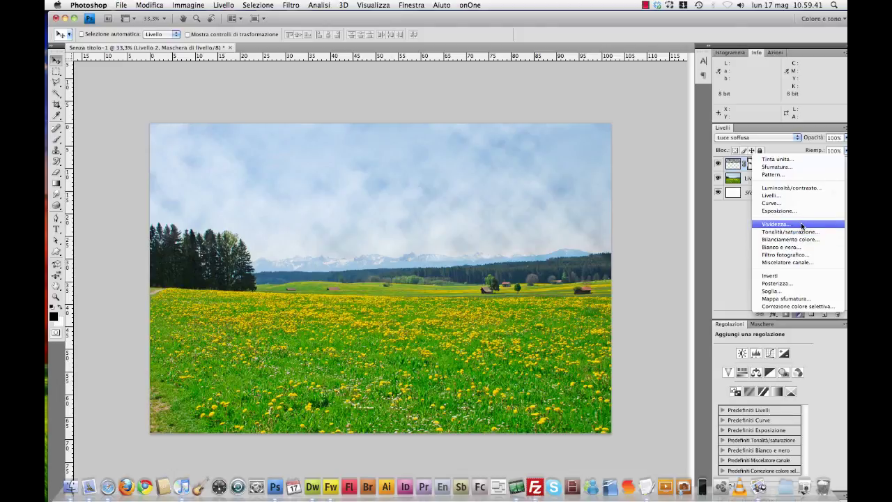
click(803, 226)
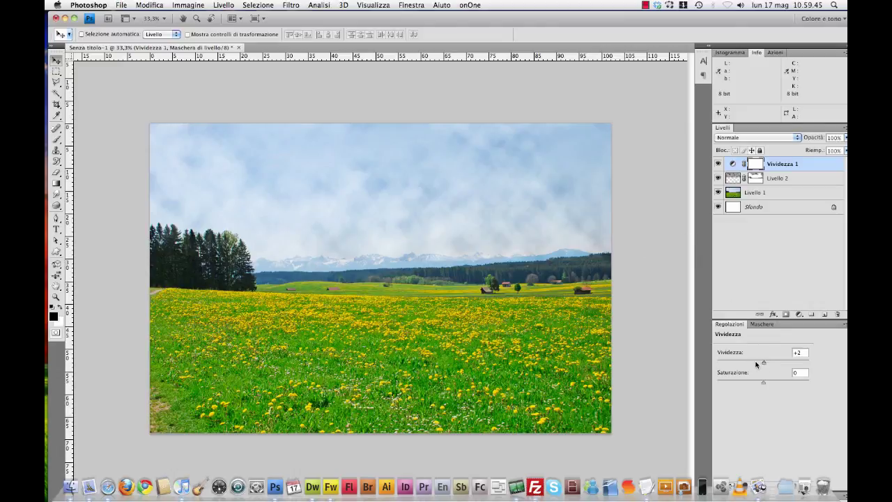
drag(756, 364, 748, 365)
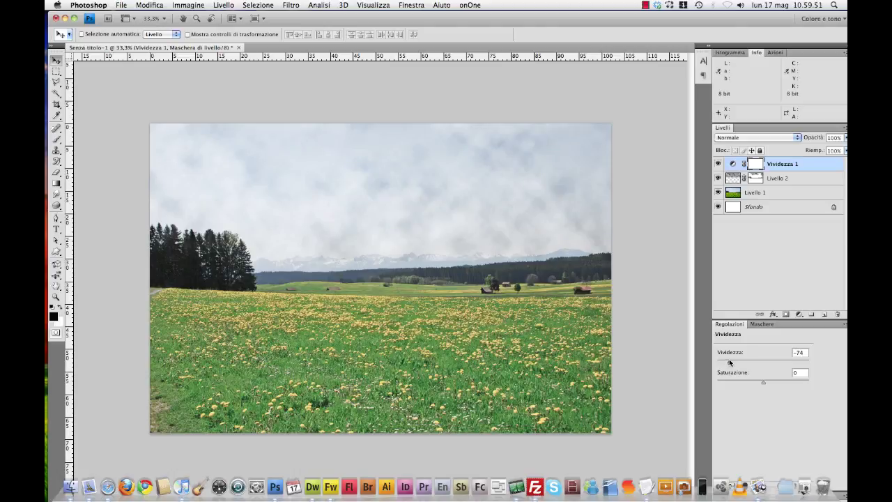
drag(764, 383, 753, 387)
- Add a Curve adjustment layer that darkens shadows, brightens highlights and lifts midtones with an extra point
click(778, 279)
click(799, 315)
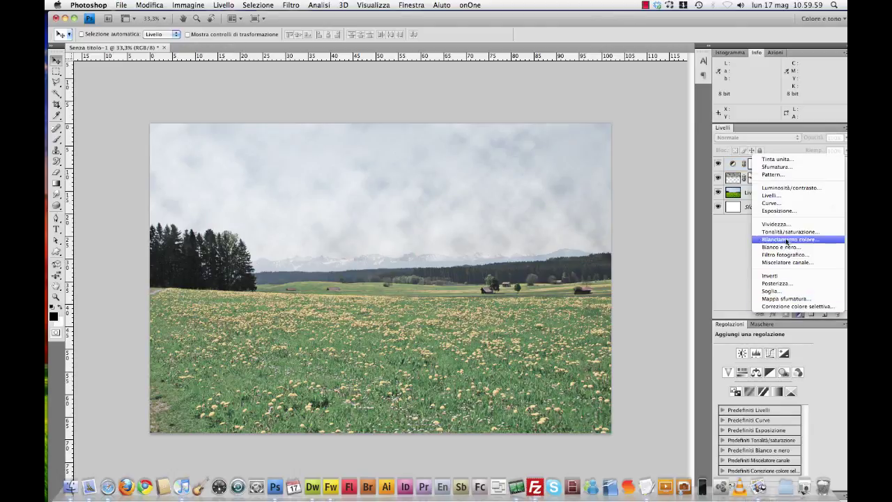
click(785, 204)
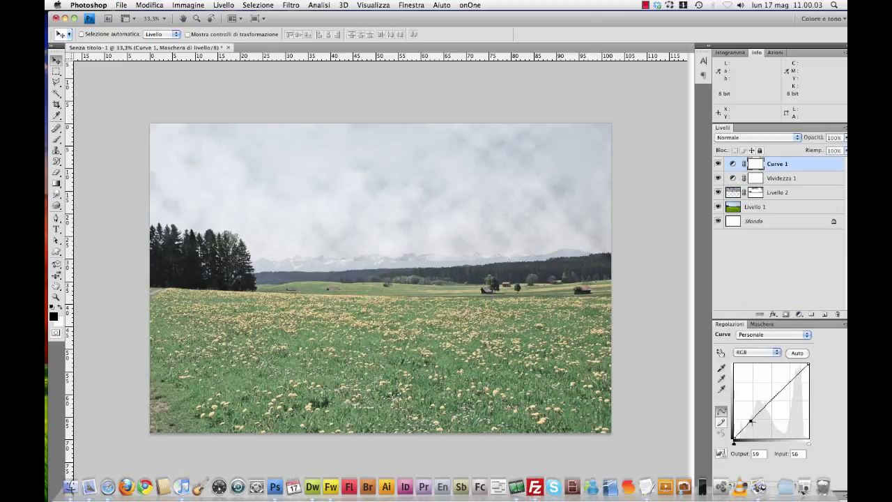
drag(750, 421, 760, 418)
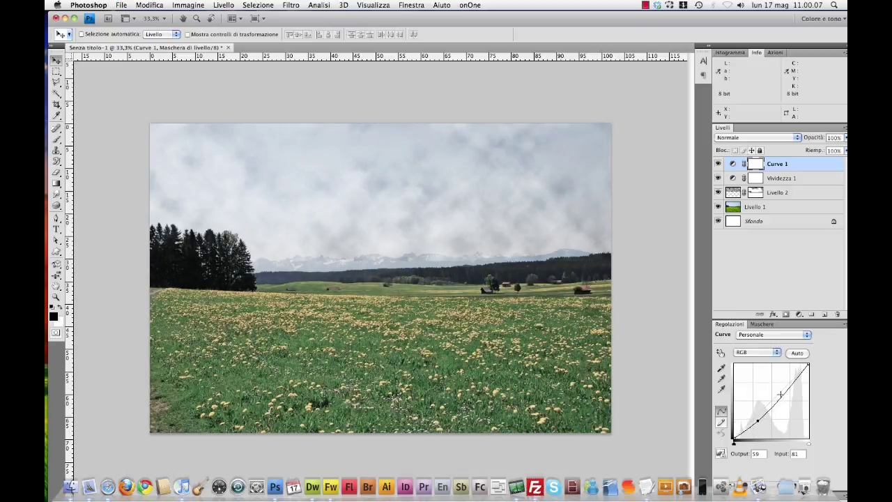
mouse_move(792, 380)
mouse_down()
mouse_move(799, 378)
mouse_move(782, 399)
mouse_up()
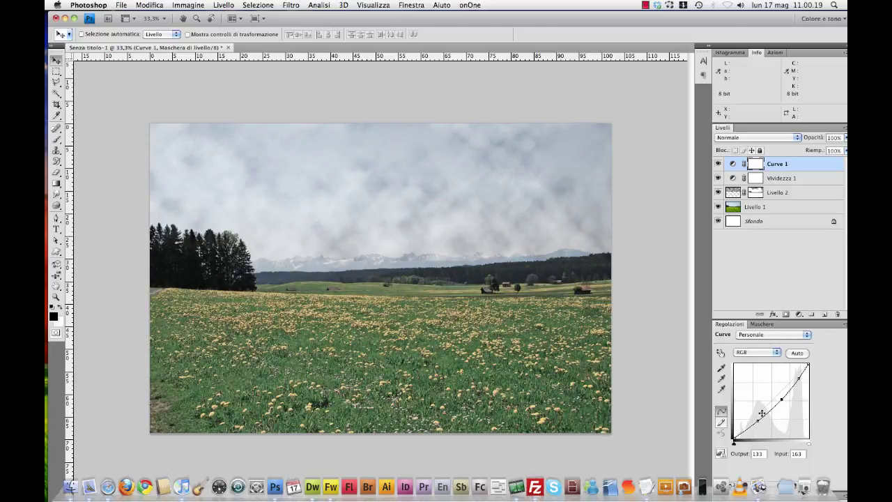
drag(758, 418, 759, 415)
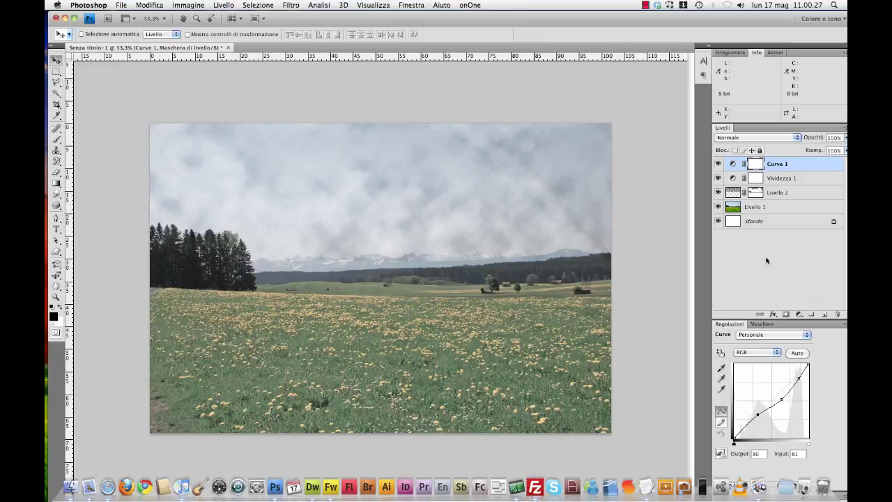
click(775, 195)
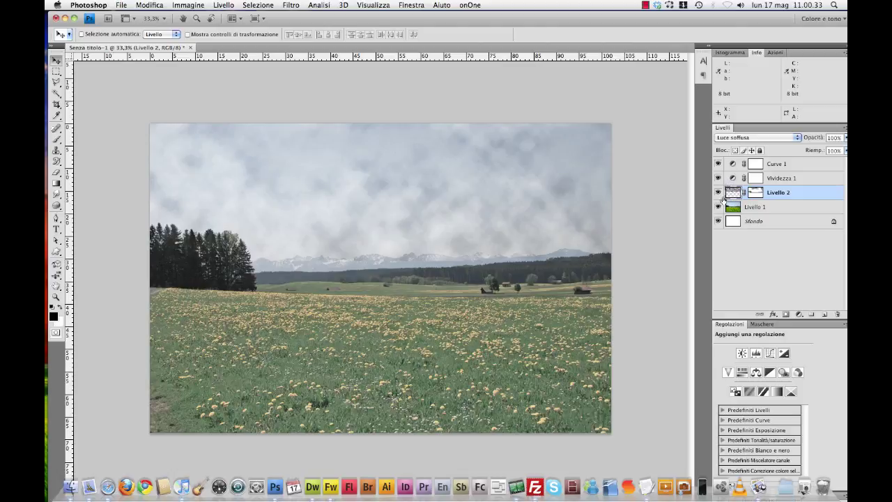
- Try Differenza, Luminosità and Luce soffusa on Livello 2, then set it to Sovrapponi
click(778, 138)
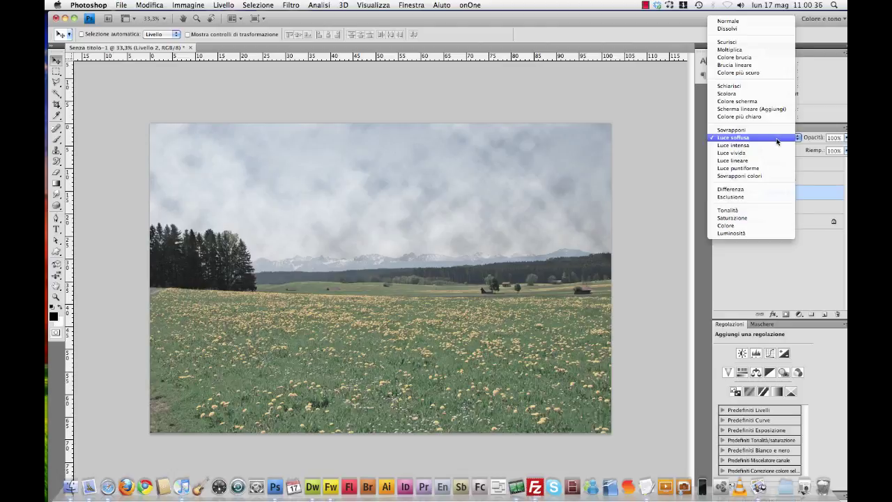
click(774, 189)
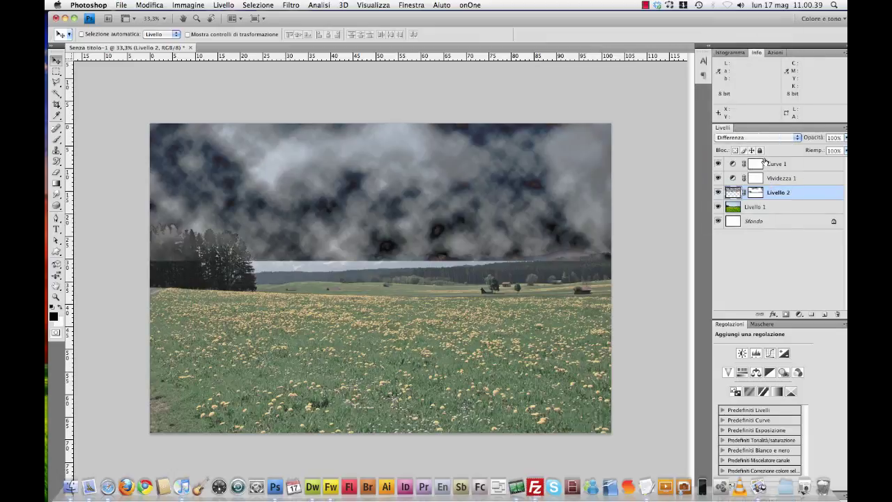
click(766, 139)
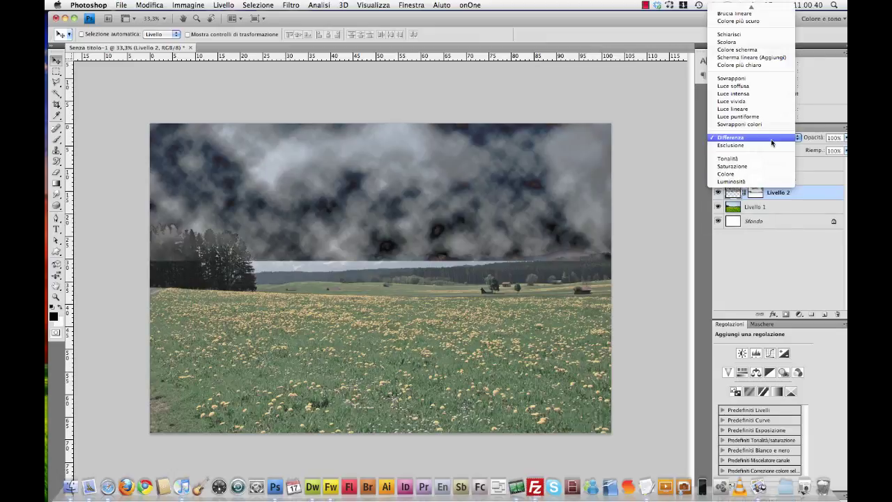
click(753, 182)
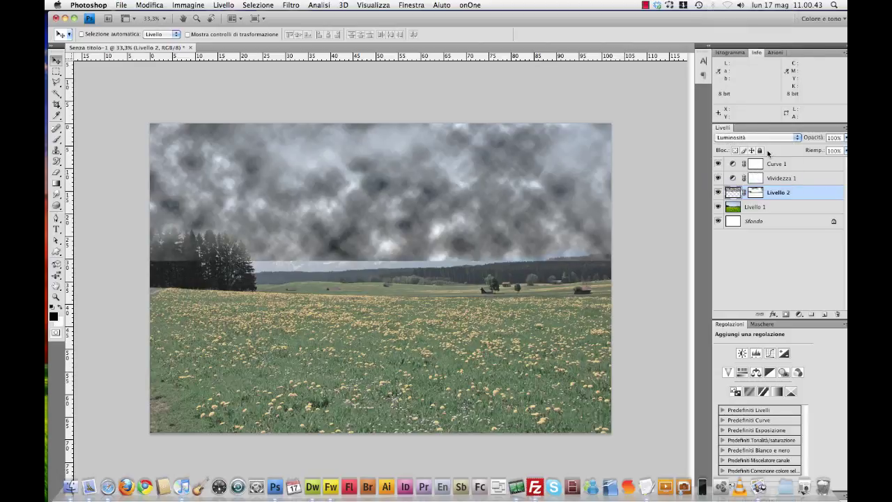
click(775, 139)
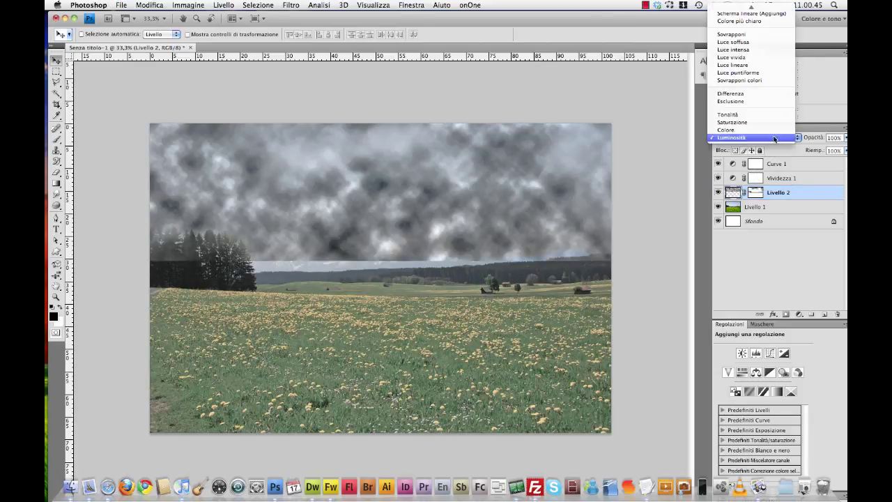
click(739, 42)
click(759, 139)
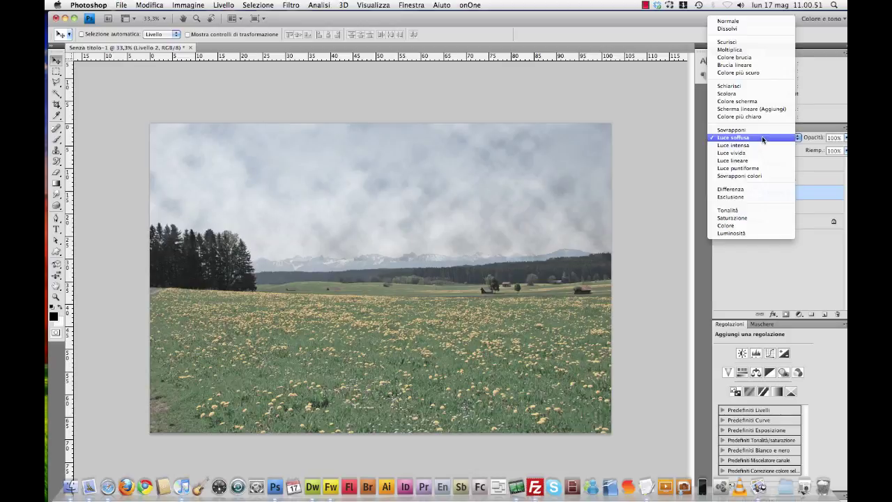
click(756, 130)
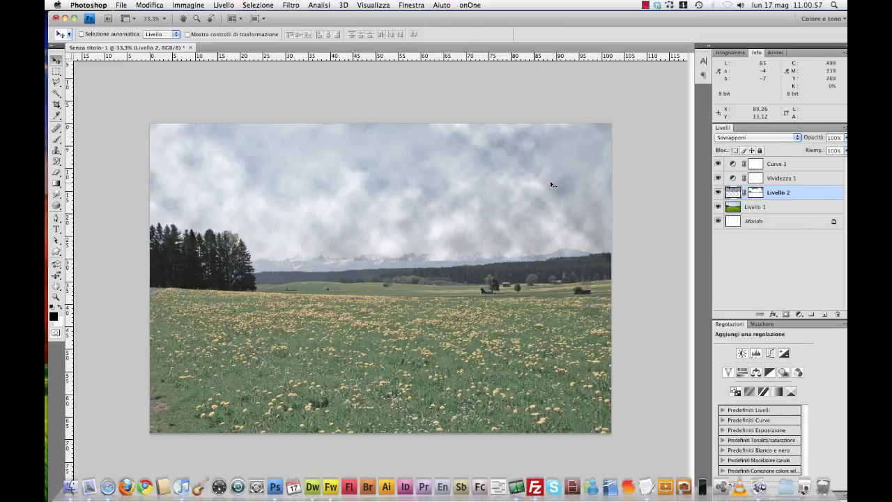
- Brush along the treeline and across the lower meadow to deepen the grass
click(56, 139)
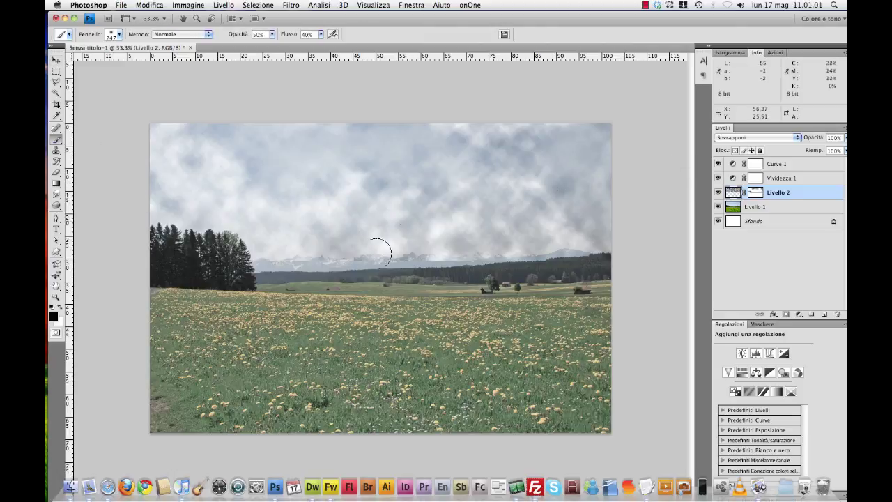
mouse_move(380, 275)
mouse_down()
mouse_move(556, 283)
mouse_move(458, 324)
mouse_move(581, 370)
mouse_up()
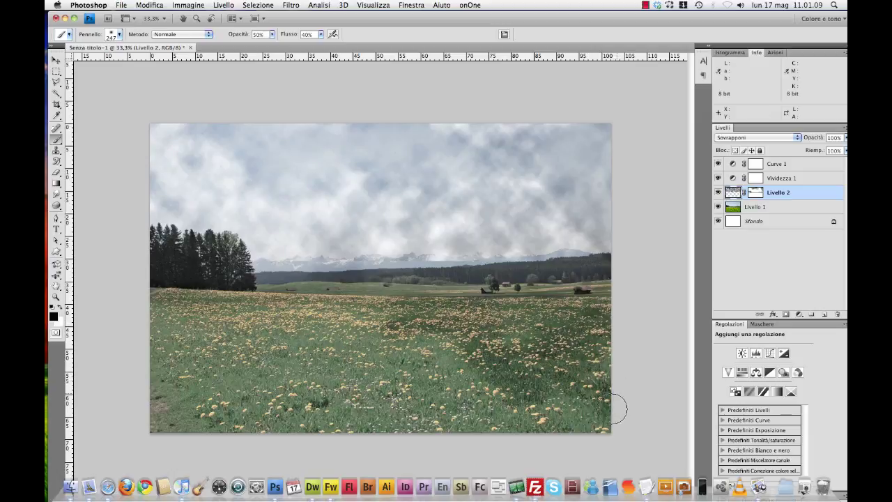
drag(551, 341, 148, 312)
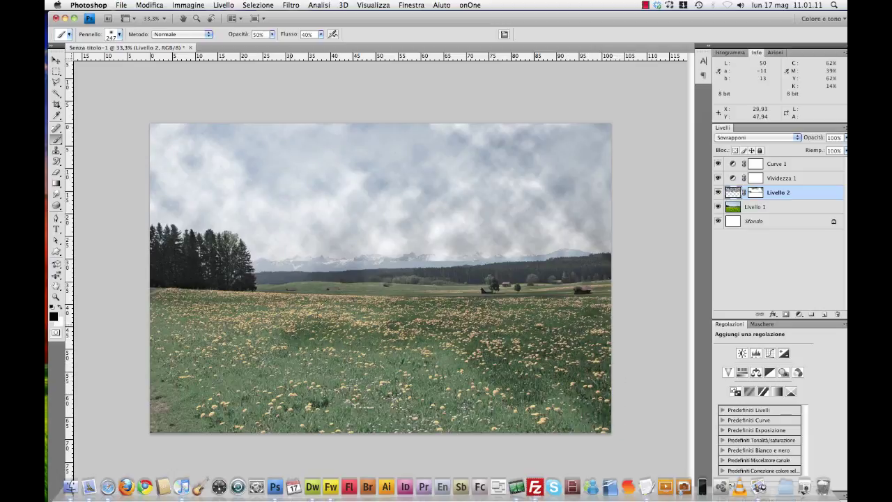